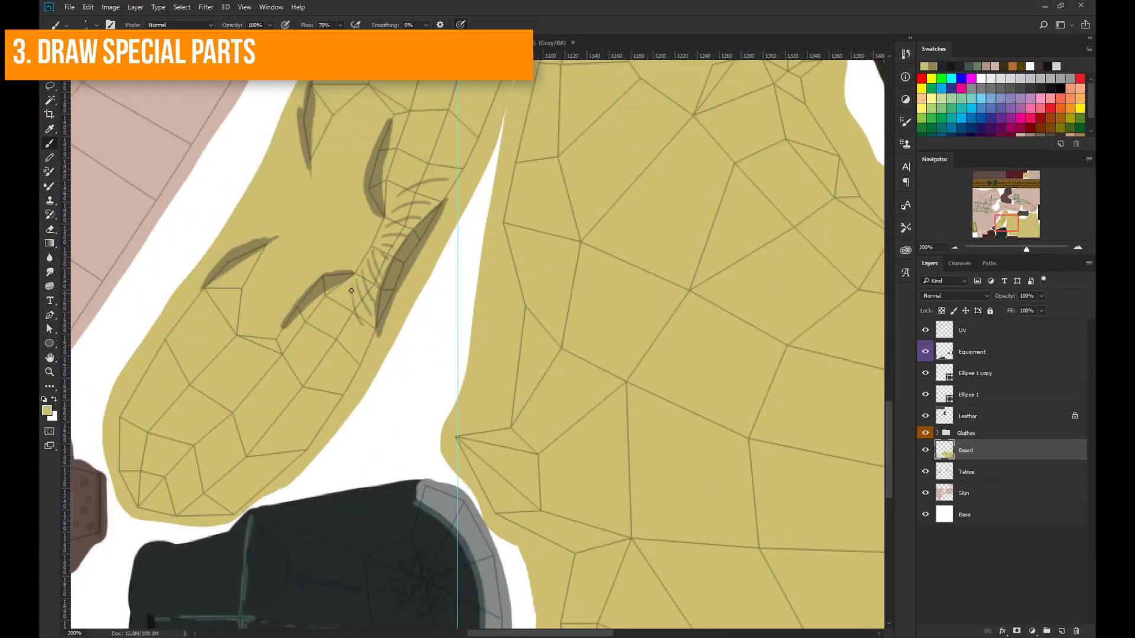
# Paint dark hair strands on the moustache piece and beneath the mouth on the Beard layer.
pyautogui.moveTo(464, 106); pyautogui.dragTo(411, 176)
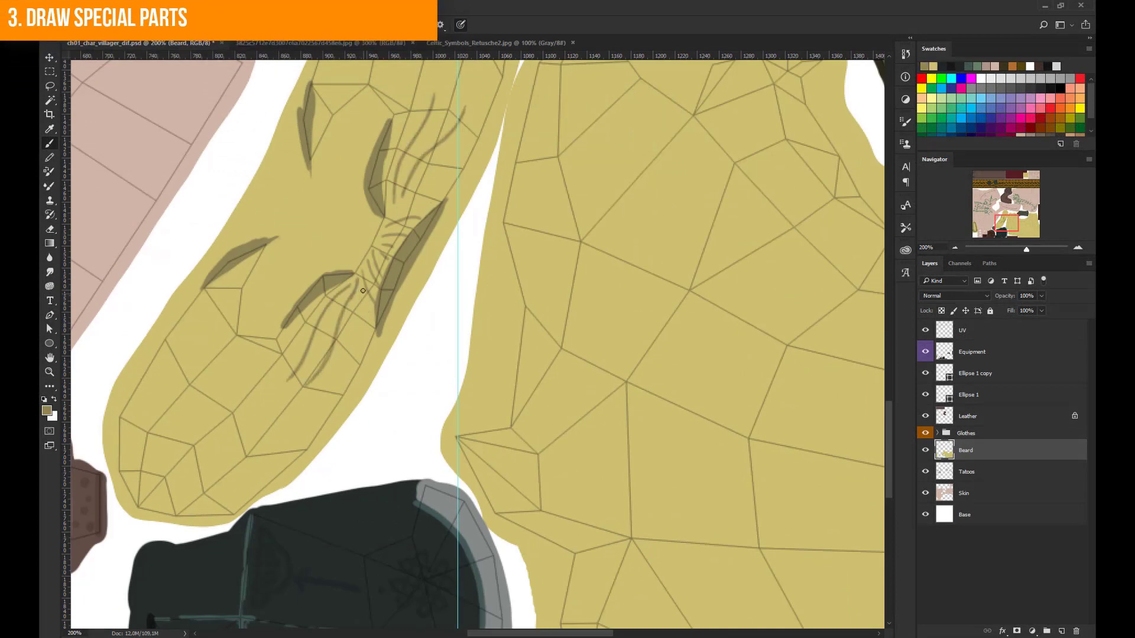
pyautogui.moveTo(364, 297); pyautogui.dragTo(331, 397)
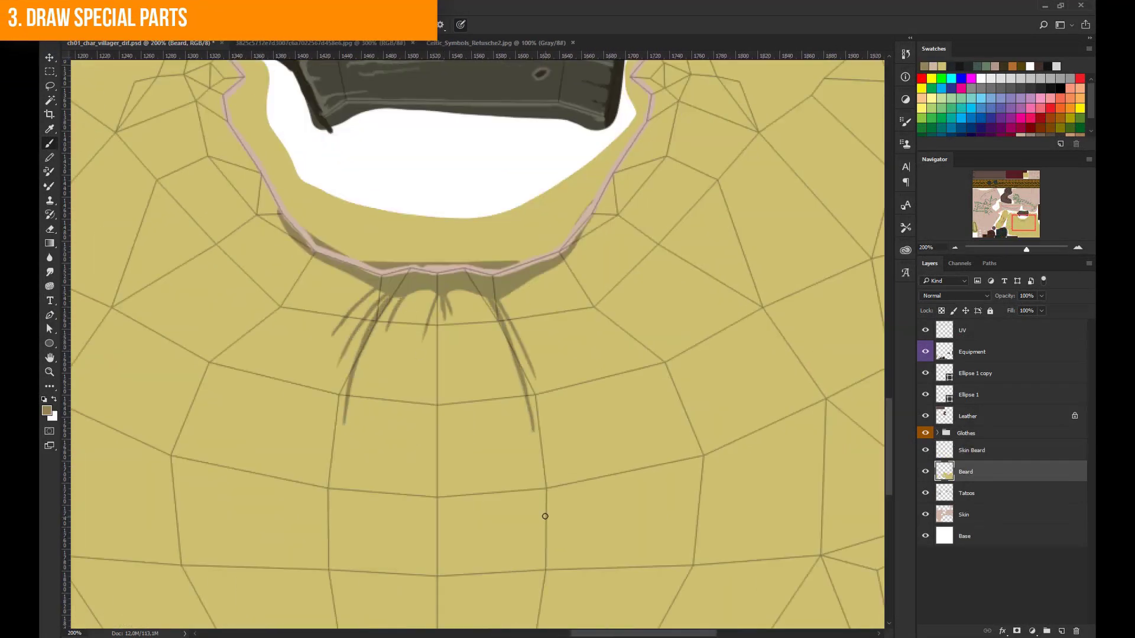
pyautogui.scroll(-5, 421, 581)
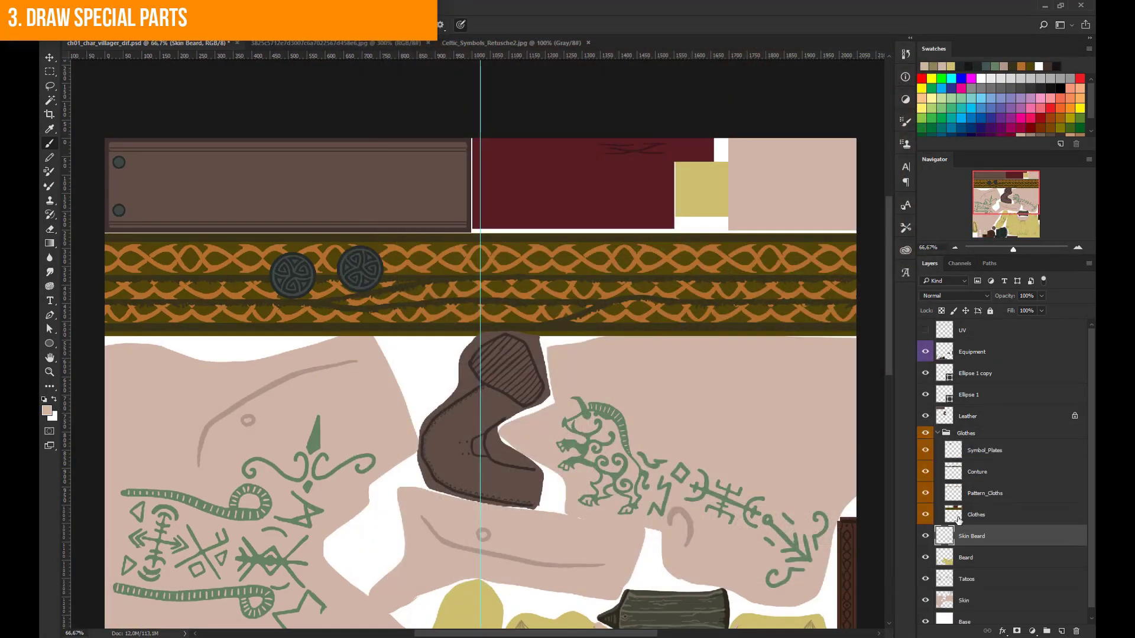
# Paint dark shadows along the folds of the patterned belt on a Shadow layer inside the clothes group.
pyautogui.rightClick(462, 444)
pyautogui.moveTo(106, 286); pyautogui.dragTo(201, 296)
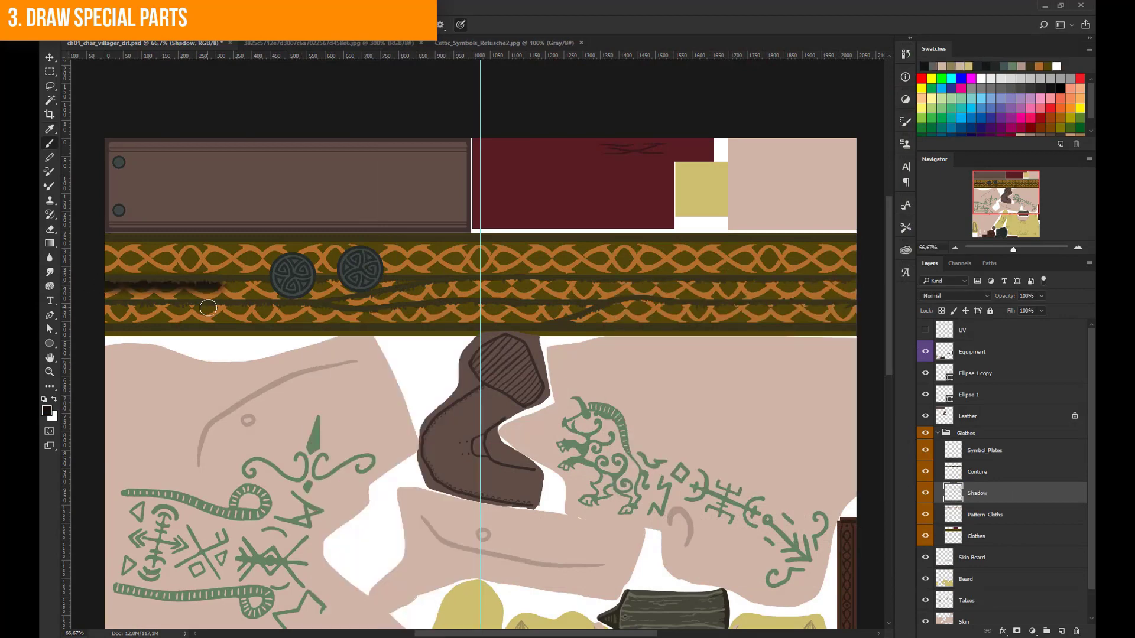
pyautogui.moveTo(1007, 307); pyautogui.dragTo(1015, 309)
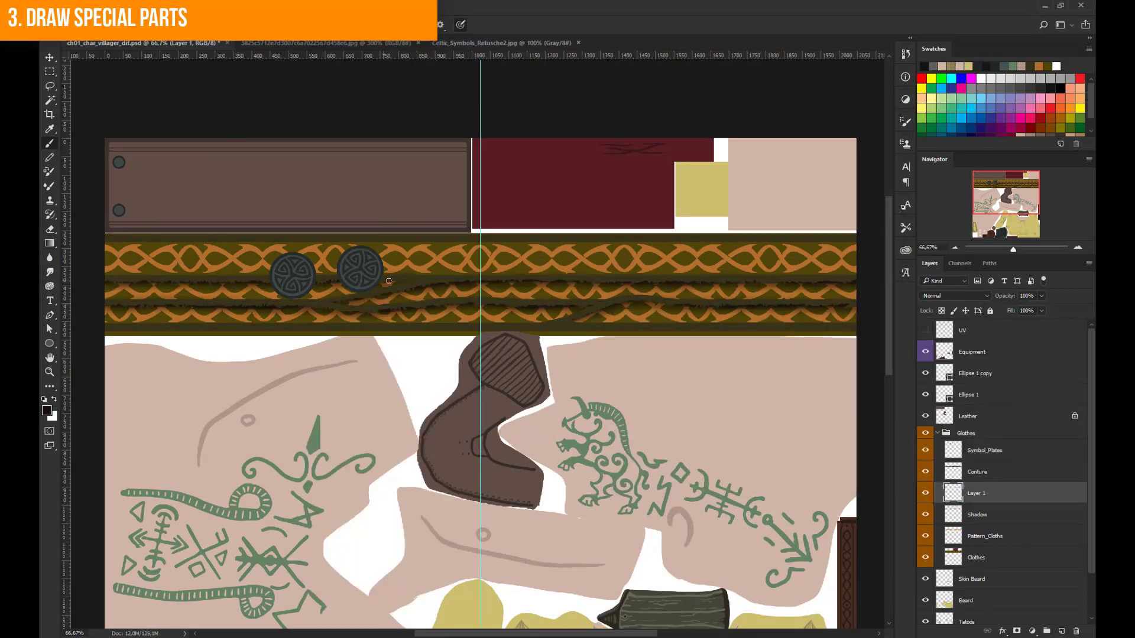
# Merge the belt's shadow and pattern layers down into the Clothes layer and save a copy of the texture.
pyautogui.hotkey('ctrl', 'e')
pyautogui.hotkey('ctrl', 'e')
pyautogui.hotkey('ctrl', 'e')
pyautogui.hotkey('ctrl', '-')
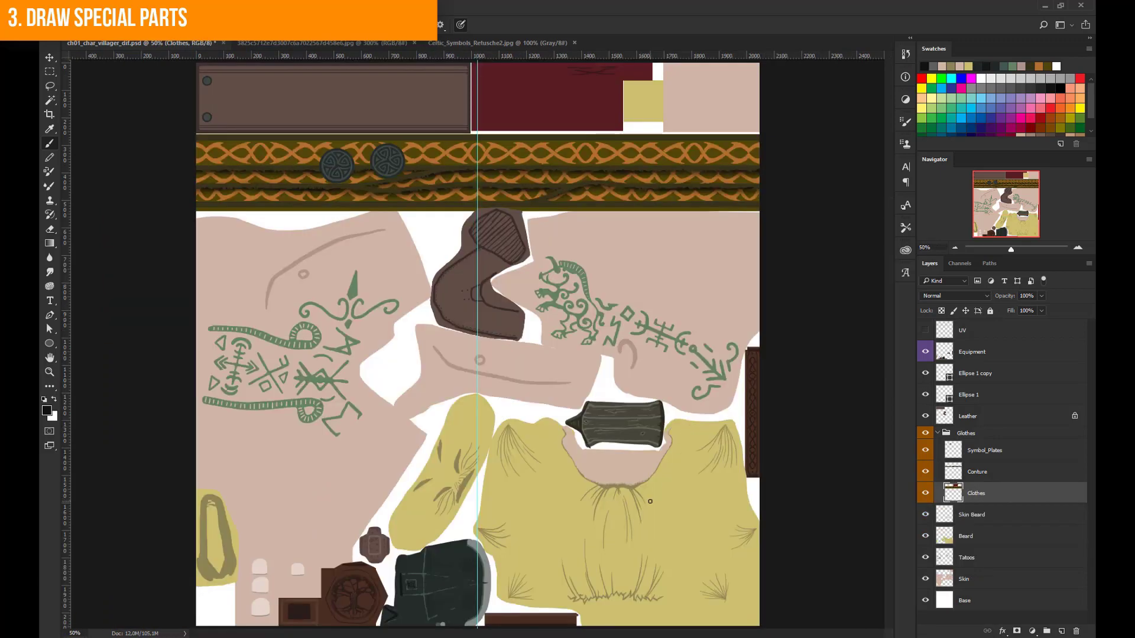
pyautogui.hotkey('ctrl', 'shift', 's')
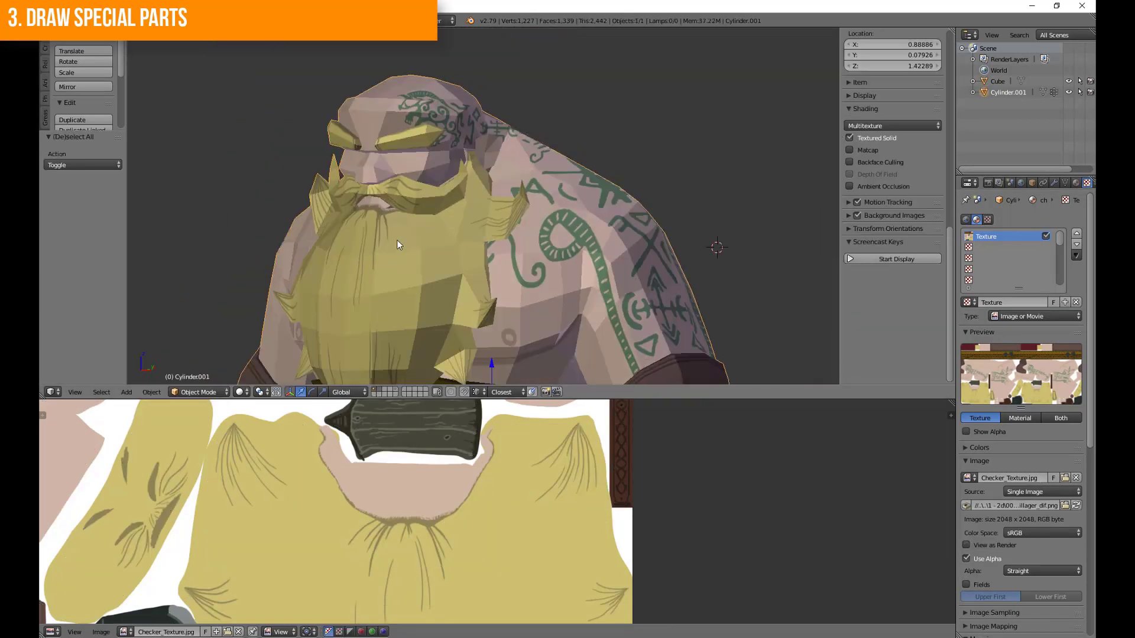
# Deselect the character in Blender and examine the updated texture on its beard and body from several angles.
pyautogui.press('a')
pyautogui.scroll(-4, 397, 240)
pyautogui.moveTo(516, 289); pyautogui.dragTo(467, 210)
pyautogui.moveTo(433, 398); pyautogui.dragTo(438, 568)
pyautogui.moveTo(514, 334)
pyautogui.mouseDown()
pyautogui.moveTo(467, 328)
pyautogui.moveTo(511, 337)
pyautogui.moveTo(491, 300)
pyautogui.moveTo(564, 350)
pyautogui.moveTo(559, 325)
pyautogui.moveTo(512, 334)
pyautogui.moveTo(551, 333)
pyautogui.moveTo(477, 316)
pyautogui.moveTo(506, 341)
pyautogui.mouseUp()
pyautogui.scroll(5, 511, 330)
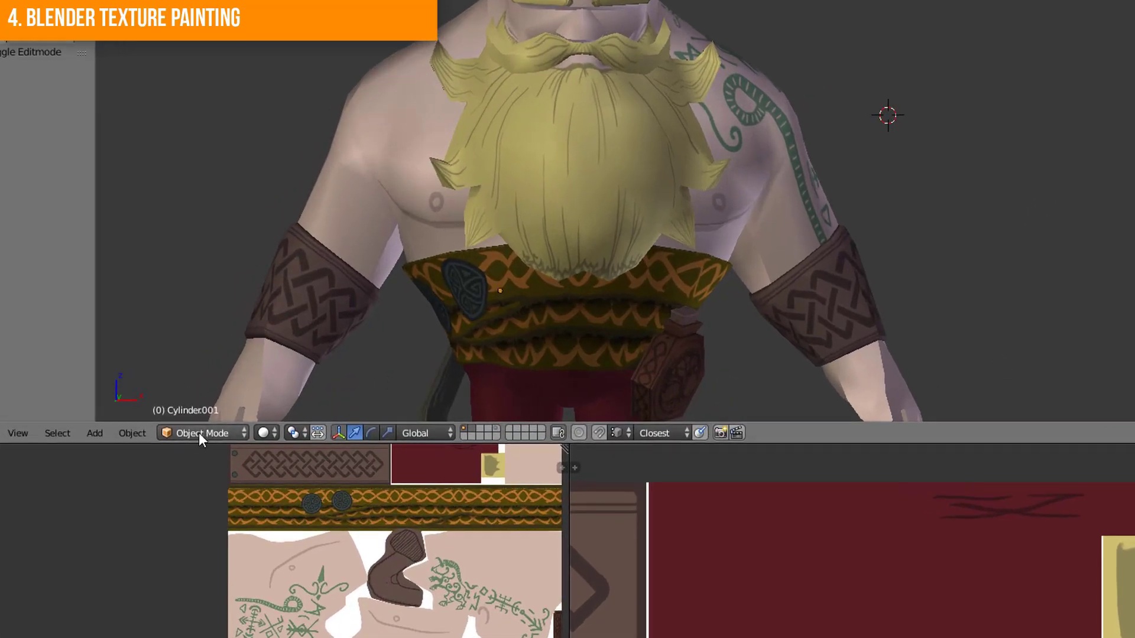
# Switch the character model to Texture Paint mode and enlarge the area showing the brush settings.
pyautogui.click(198, 433)
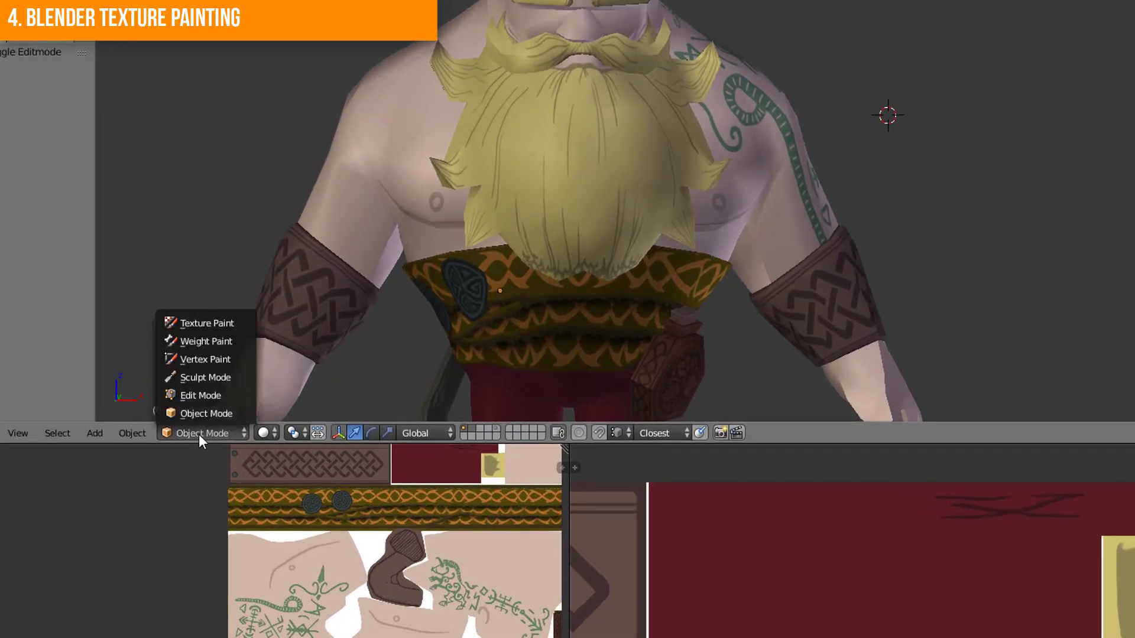
pyautogui.click(201, 323)
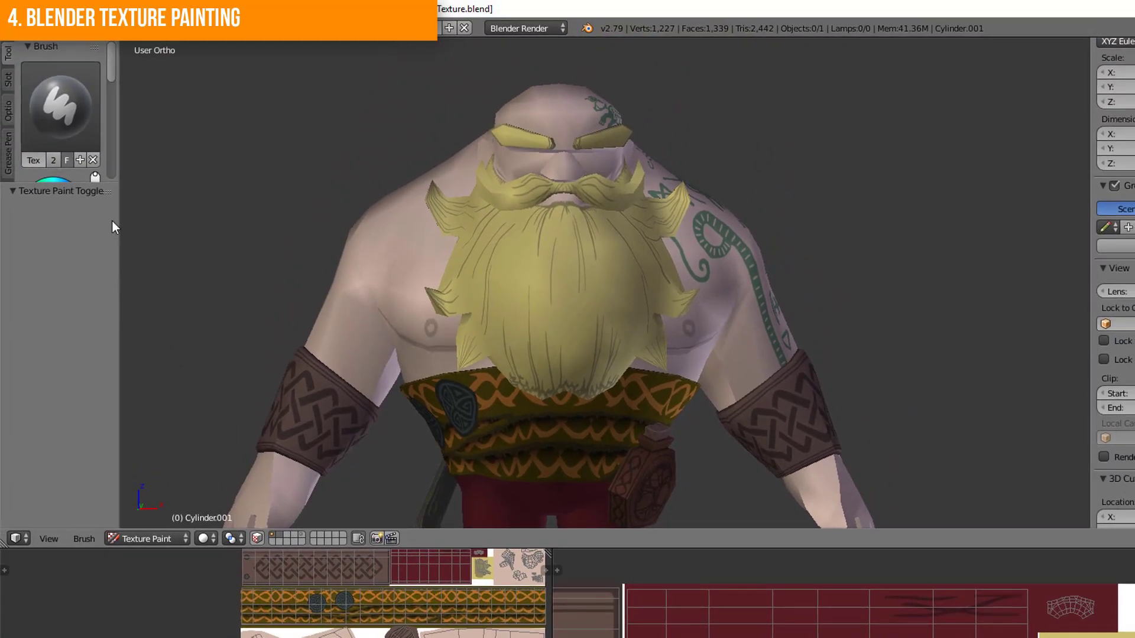
pyautogui.moveTo(103, 181); pyautogui.dragTo(103, 197)
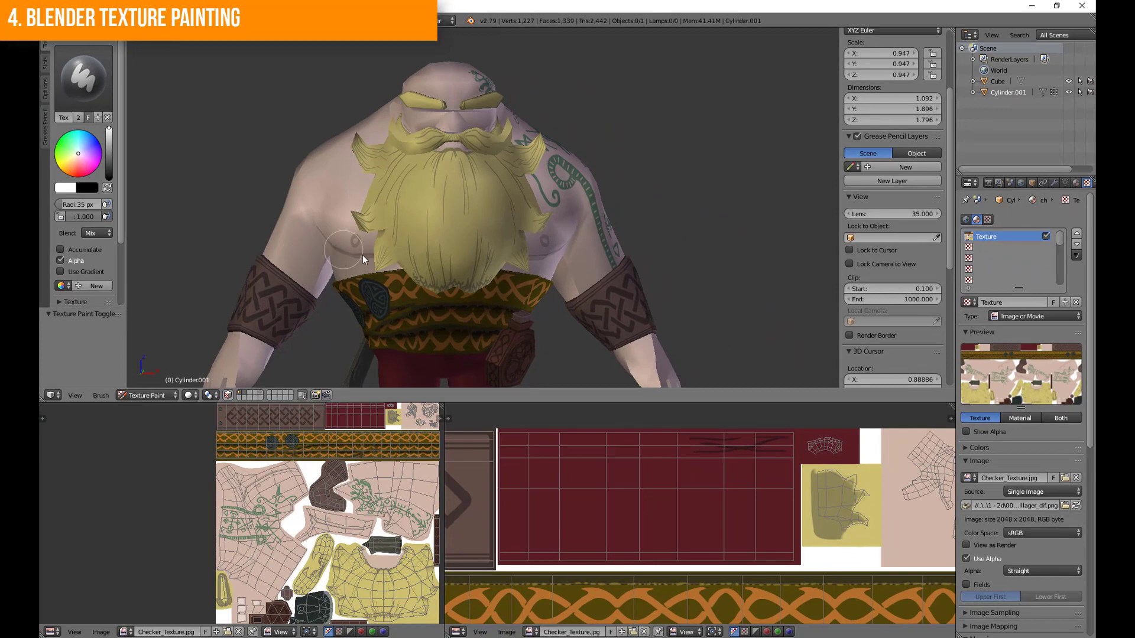
# Sample the skin colour from the character's body and add it to the palette.
pyautogui.moveTo(356, 278); pyautogui.dragTo(421, 287)
pyautogui.press('s')
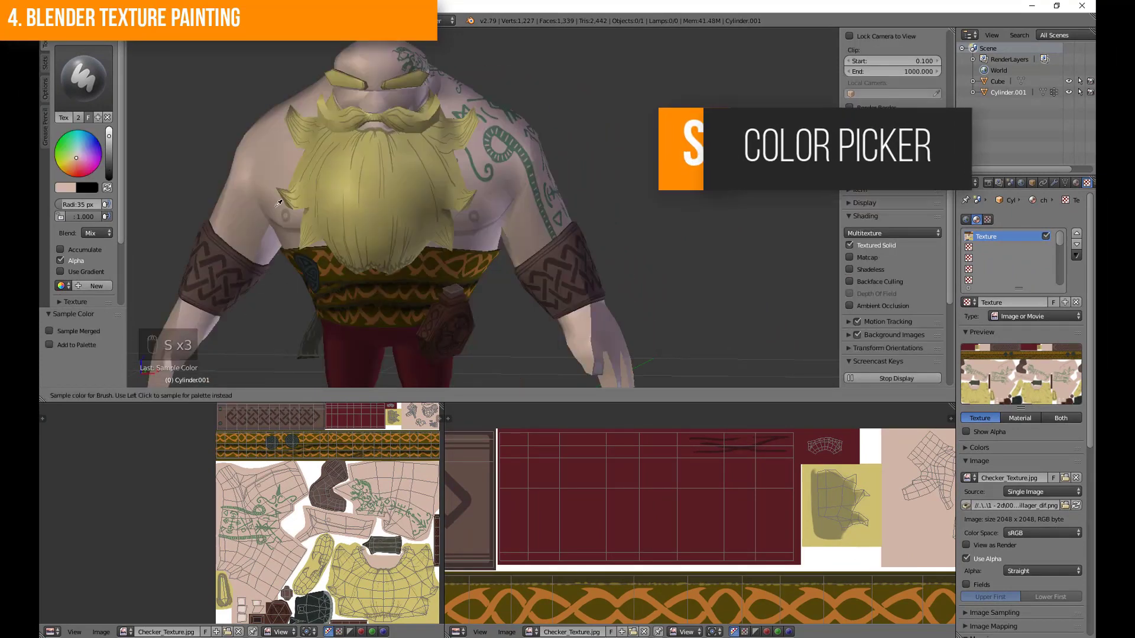
pyautogui.click(49, 344)
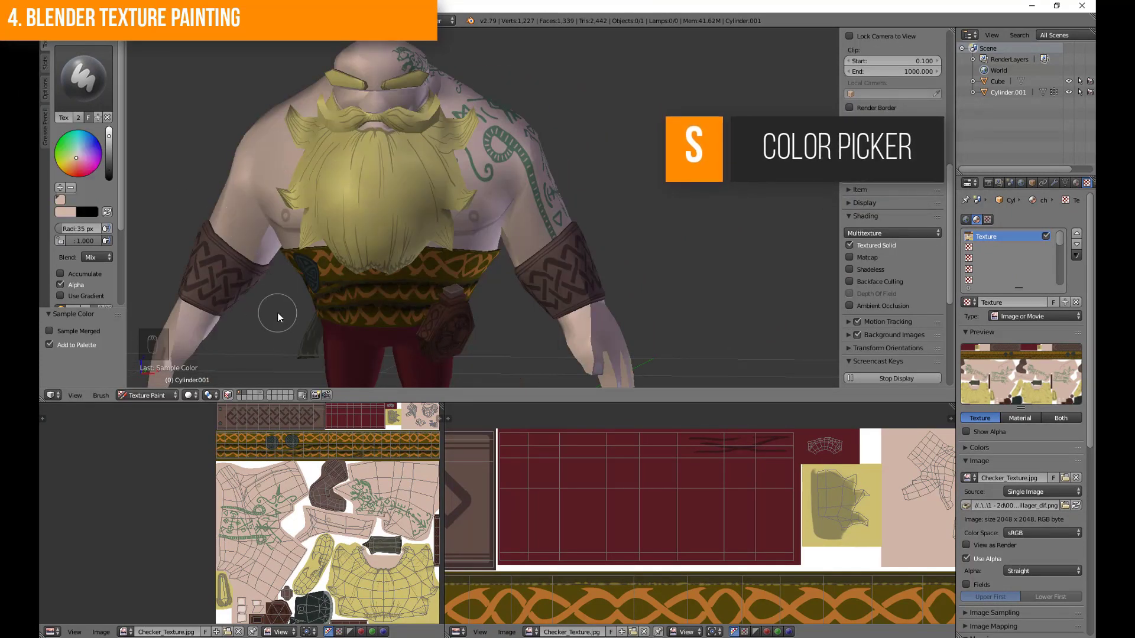
# Reduce the brush radius to 4 px, enable face selection masking, and sample the dark olive of the belt.
pyautogui.press('f')
pyautogui.click(261, 312)
pyautogui.moveTo(388, 280); pyautogui.dragTo(331, 273)
pyautogui.moveTo(470, 173); pyautogui.dragTo(393, 259)
pyautogui.scroll(5, 437, 166)
pyautogui.press('m')
pyautogui.press('s')
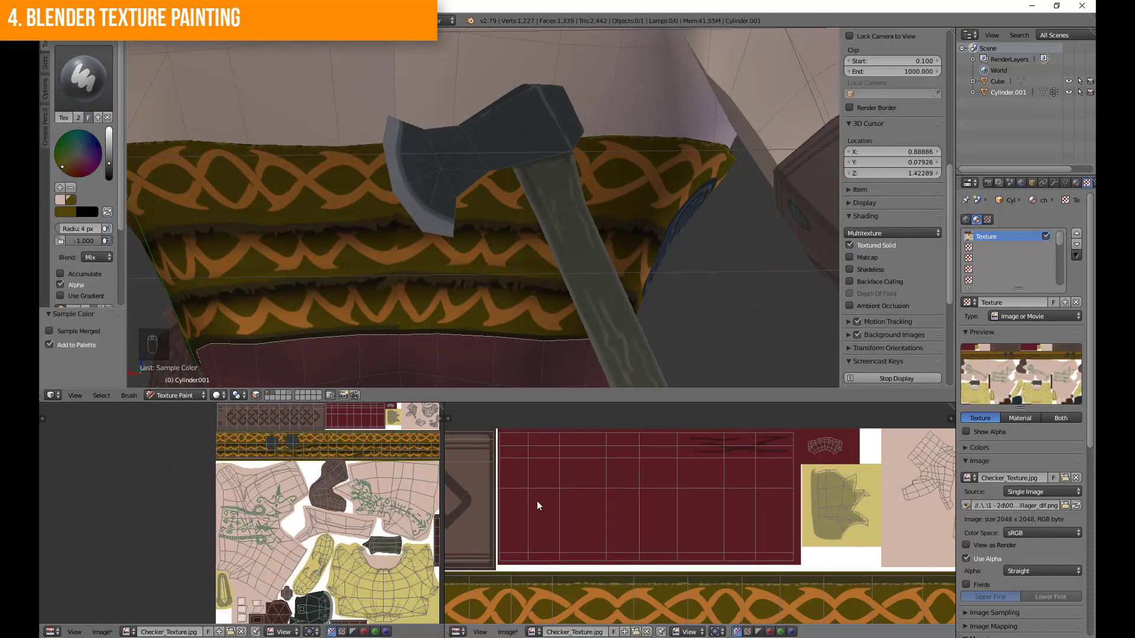
# Sample further belt colours and touch up the pattern across the back of the belt, setting the brush radius to 5 px.
pyautogui.press('s')
pyautogui.click(338, 216)
pyautogui.press('s')
pyautogui.moveTo(344, 218)
pyautogui.mouseDown()
pyautogui.moveTo(445, 232)
pyautogui.moveTo(452, 320)
pyautogui.mouseUp()
pyautogui.press('s')
pyautogui.moveTo(252, 301); pyautogui.dragTo(447, 329)
pyautogui.press('f')
pyautogui.press('f')
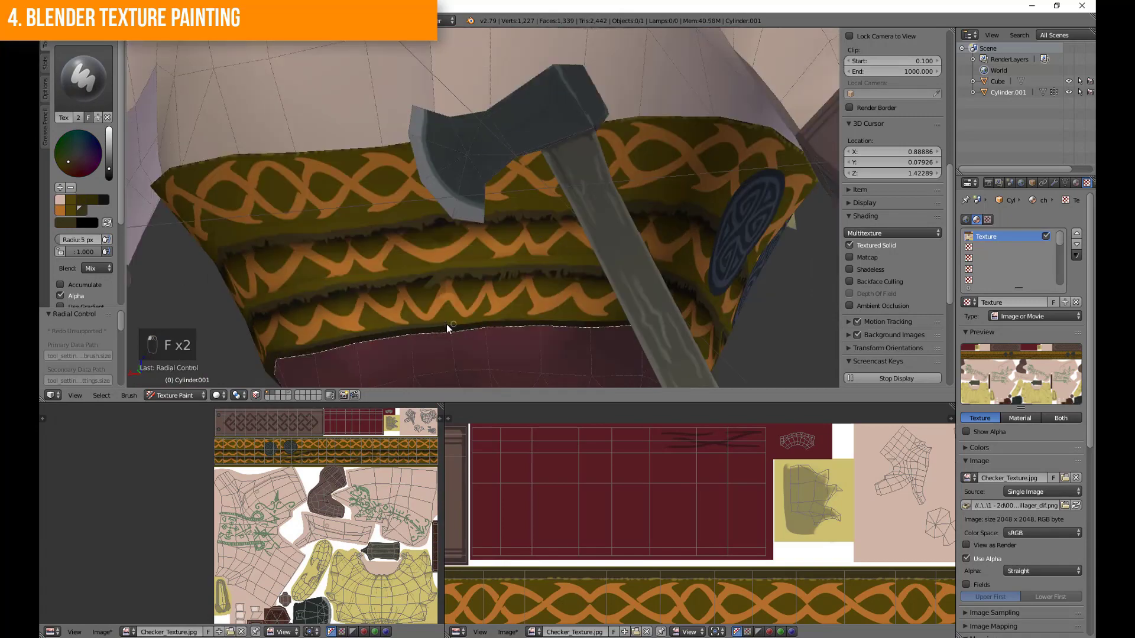
# Select the linked faces of the shoulder skin in Edit Mode and return to texture painting.
pyautogui.moveTo(578, 320)
pyautogui.mouseDown()
pyautogui.moveTo(381, 275)
pyautogui.moveTo(509, 305)
pyautogui.moveTo(383, 223)
pyautogui.mouseUp()
pyautogui.press('Tab')
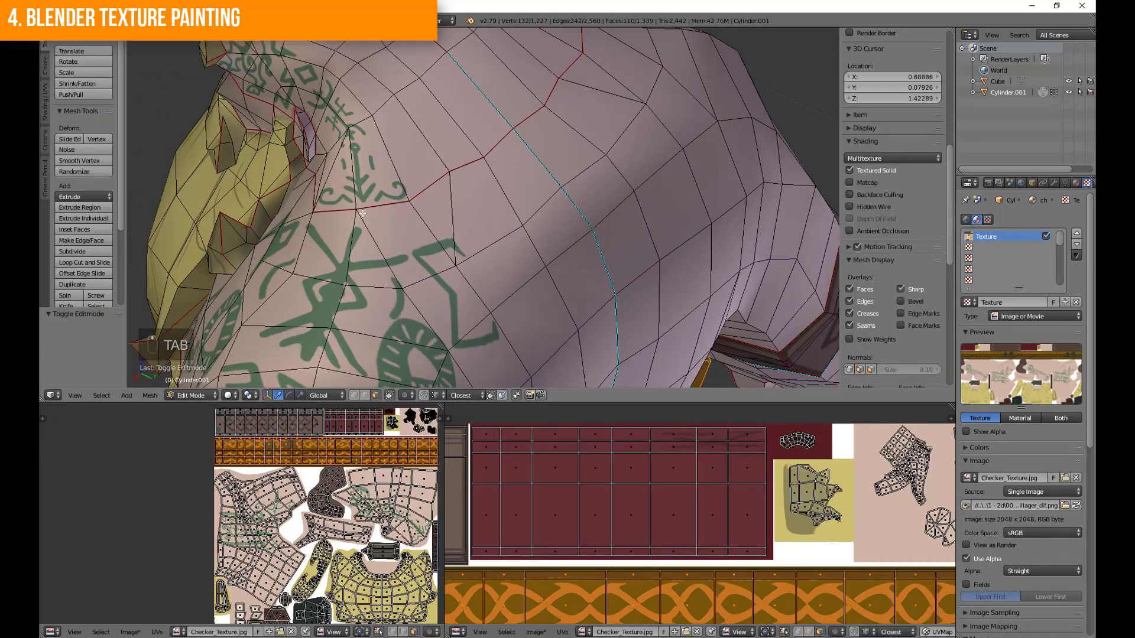
pyautogui.press('l')
pyautogui.press('Tab')
# Sample the tattoo green and paint tattoo strokes across the shoulder with a 6 px brush.
pyautogui.press('s')
pyautogui.press('f')
pyautogui.moveTo(306, 249)
pyautogui.mouseDown()
pyautogui.moveTo(318, 188)
pyautogui.moveTo(372, 203)
pyautogui.mouseUp()
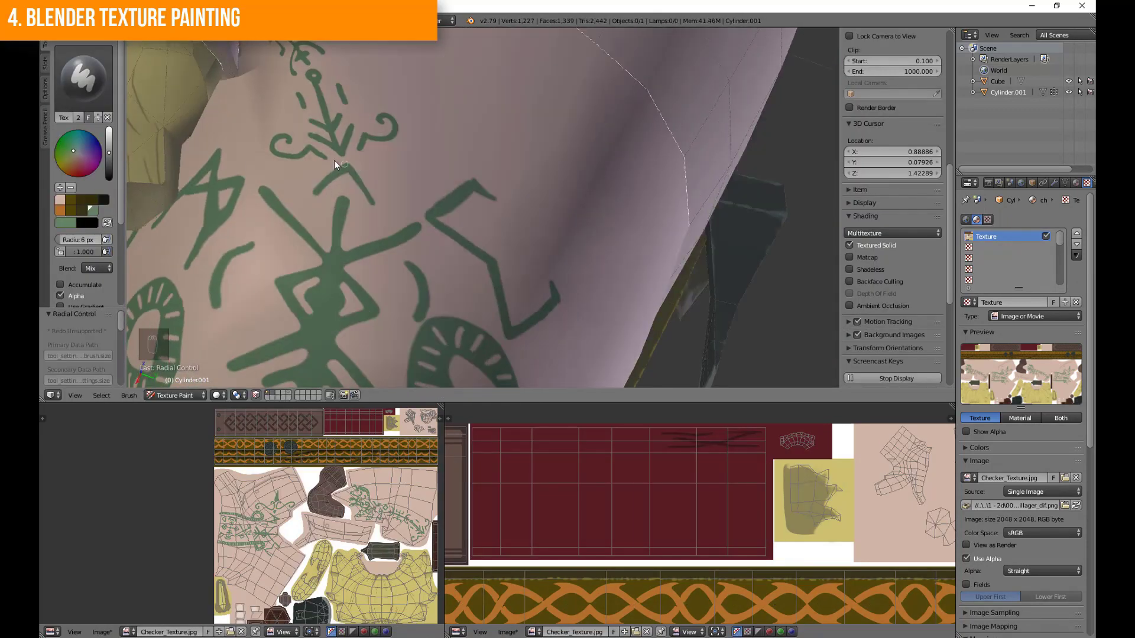
pyautogui.moveTo(349, 164)
pyautogui.mouseDown()
pyautogui.moveTo(435, 219)
pyautogui.moveTo(467, 219)
pyautogui.moveTo(385, 201)
pyautogui.moveTo(388, 222)
pyautogui.moveTo(435, 265)
pyautogui.moveTo(446, 254)
pyautogui.moveTo(410, 232)
pyautogui.moveTo(574, 216)
pyautogui.moveTo(568, 262)
pyautogui.moveTo(300, 218)
pyautogui.mouseUp()
pyautogui.press('f')
pyautogui.click(470, 221)
# Turn off face selection masking, sample new colours from the model, resize the brush, and undo the last stroke.
pyautogui.press('m')
pyautogui.press('s')
pyautogui.press('s')
pyautogui.press('f')
pyautogui.click(424, 247)
pyautogui.scroll(-1, 446, 254)
pyautogui.hotkey('ctrl', 'z')
pyautogui.press('s')
# Sample a nearby colour, resize the brush, and retouch the texture on the model.
pyautogui.scroll(-3, 531, 253)
pyautogui.press('Tab')
pyautogui.press('Tab')
pyautogui.moveTo(531, 253); pyautogui.dragTo(472, 268)
pyautogui.scroll(3, 472, 268)
pyautogui.press('s')
pyautogui.press('f')
pyautogui.click(451, 256)
pyautogui.moveTo(467, 201)
pyautogui.mouseDown()
pyautogui.moveTo(418, 186)
pyautogui.moveTo(559, 207)
pyautogui.moveTo(430, 214)
pyautogui.moveTo(591, 277)
pyautogui.moveTo(416, 207)
pyautogui.moveTo(493, 268)
pyautogui.moveTo(285, 194)
pyautogui.moveTo(448, 222)
pyautogui.moveTo(375, 208)
pyautogui.mouseUp()
# Select two linked mesh parts in Edit Mode, restrict texture painting to them with face selection masking, and resize the brush.
pyautogui.press('Tab')
pyautogui.press('l')
pyautogui.press('l')
pyautogui.press('Tab')
pyautogui.click(227, 395)
pyautogui.press('f')
pyautogui.click(415, 243)
# Readjust the brush radius, sample a colour for the next touch-up, and undo the last change.
pyautogui.press('Tab')
pyautogui.press('Tab')
pyautogui.press('f')
pyautogui.click(392, 205)
pyautogui.moveTo(428, 255)
pyautogui.mouseDown()
pyautogui.moveTo(286, 181)
pyautogui.moveTo(588, 284)
pyautogui.moveTo(460, 293)
pyautogui.moveTo(388, 246)
pyautogui.moveTo(324, 305)
pyautogui.moveTo(314, 285)
pyautogui.moveTo(389, 293)
pyautogui.moveTo(479, 271)
pyautogui.moveTo(416, 271)
pyautogui.moveTo(272, 322)
pyautogui.moveTo(491, 253)
pyautogui.moveTo(325, 270)
pyautogui.moveTo(379, 242)
pyautogui.mouseUp()
pyautogui.scroll(4, 479, 271)
pyautogui.press('s')
pyautogui.hotkey('ctrl', 'z')
# Sample a darker beard colour, resize the brush, and paint additional hair strands across the beard.
pyautogui.scroll(-4, 491, 258)
pyautogui.scroll(1, 324, 271)
pyautogui.press('s')
pyautogui.press('f')
pyautogui.click(350, 246)
pyautogui.moveTo(366, 239)
pyautogui.mouseDown()
pyautogui.moveTo(442, 242)
pyautogui.moveTo(464, 209)
pyautogui.moveTo(400, 213)
pyautogui.moveTo(438, 197)
pyautogui.moveTo(462, 199)
pyautogui.mouseUp()
pyautogui.moveTo(461, 200); pyautogui.dragTo(535, 210)
pyautogui.moveTo(535, 210)
pyautogui.mouseDown()
pyautogui.moveTo(598, 211)
pyautogui.moveTo(571, 218)
pyautogui.mouseUp()
pyautogui.moveTo(576, 219); pyautogui.dragTo(697, 300)
pyautogui.moveTo(290, 267); pyautogui.dragTo(355, 266)
pyautogui.moveTo(470, 254); pyautogui.dragTo(456, 258)
pyautogui.moveTo(390, 272); pyautogui.dragTo(472, 224)
pyautogui.moveTo(482, 219)
pyautogui.mouseDown()
pyautogui.moveTo(453, 241)
pyautogui.moveTo(430, 214)
pyautogui.moveTo(461, 218)
pyautogui.mouseUp()
pyautogui.moveTo(529, 266)
pyautogui.mouseDown()
pyautogui.moveTo(436, 284)
pyautogui.moveTo(457, 279)
pyautogui.moveTo(473, 246)
pyautogui.moveTo(497, 260)
pyautogui.moveTo(491, 287)
pyautogui.moveTo(520, 266)
pyautogui.moveTo(413, 243)
pyautogui.moveTo(552, 278)
pyautogui.moveTo(439, 261)
pyautogui.moveTo(332, 265)
pyautogui.moveTo(409, 211)
pyautogui.moveTo(467, 199)
pyautogui.mouseUp()
# Sample a brown tone and paint crossing wrap bands around the red leggings.
pyautogui.press('s')
pyautogui.press('f')
pyautogui.click(498, 262)
pyautogui.press('s')
pyautogui.press('f')
pyautogui.click(361, 242)
pyautogui.moveTo(467, 199); pyautogui.dragTo(566, 257)
pyautogui.moveTo(591, 218); pyautogui.dragTo(542, 218)
pyautogui.moveTo(543, 218)
pyautogui.mouseDown()
pyautogui.moveTo(495, 246)
pyautogui.moveTo(436, 254)
pyautogui.moveTo(445, 268)
pyautogui.moveTo(359, 268)
pyautogui.moveTo(812, 408)
pyautogui.mouseUp()
pyautogui.moveTo(489, 259); pyautogui.dragTo(576, 277)
pyautogui.moveTo(689, 311)
pyautogui.mouseDown()
pyautogui.moveTo(503, 291)
pyautogui.moveTo(551, 282)
pyautogui.moveTo(568, 205)
pyautogui.moveTo(695, 185)
pyautogui.moveTo(414, 234)
pyautogui.moveTo(534, 279)
pyautogui.moveTo(407, 238)
pyautogui.moveTo(479, 297)
pyautogui.moveTo(528, 288)
pyautogui.moveTo(461, 236)
pyautogui.moveTo(581, 218)
pyautogui.moveTo(618, 273)
pyautogui.moveTo(546, 327)
pyautogui.moveTo(420, 305)
pyautogui.moveTo(534, 308)
pyautogui.moveTo(483, 323)
pyautogui.moveTo(626, 295)
pyautogui.moveTo(520, 238)
pyautogui.mouseUp()
# Resize the brush, sample a dark colour, and outline the wrap bands on the lower legs.
pyautogui.press('f')
pyautogui.press('f')
pyautogui.click(418, 307)
pyautogui.press('s')
pyautogui.press('f')
pyautogui.scroll(-7, 440, 258)
pyautogui.moveTo(440, 258)
pyautogui.mouseDown()
pyautogui.moveTo(573, 195)
pyautogui.moveTo(481, 281)
pyautogui.moveTo(591, 355)
pyautogui.mouseUp()
pyautogui.scroll(8, 481, 281)
# Sample the dark legging red, save the texture image, and brush dark strokes on the lower leggings in the image editor.
pyautogui.press('s')
pyautogui.hotkey('alt', 's')
pyautogui.moveTo(580, 539); pyautogui.dragTo(644, 547)
pyautogui.moveTo(468, 555); pyautogui.dragTo(601, 556)
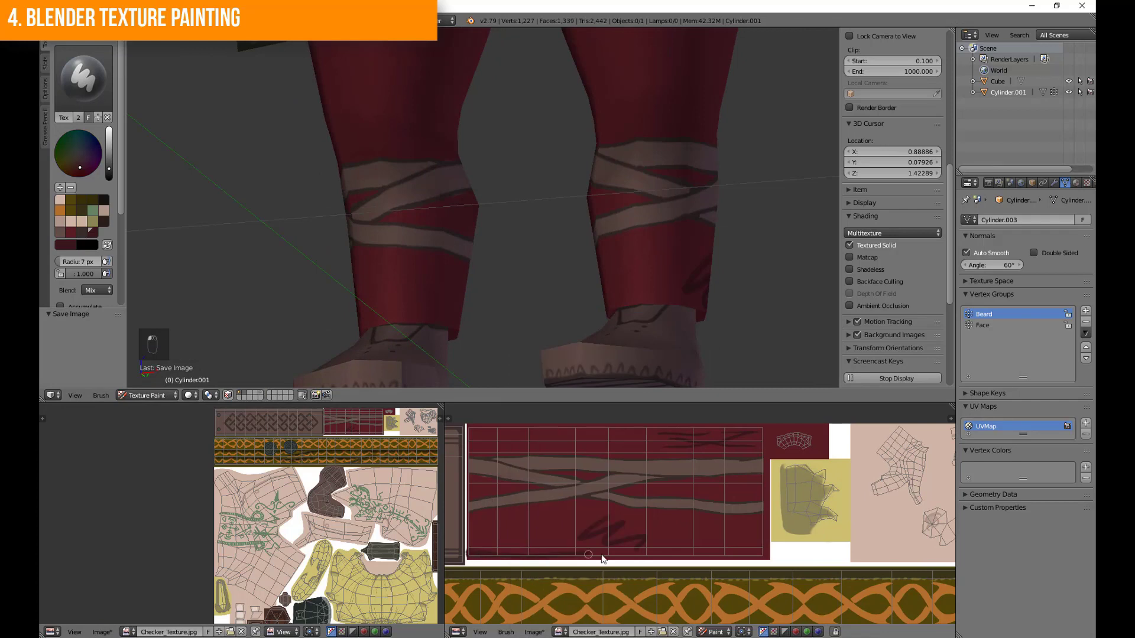
# Paint a dark ragged trim along the lower hem of the leggings with a 4 px brush.
pyautogui.moveTo(662, 348); pyautogui.dragTo(497, 340)
pyautogui.scroll(3, 489, 538)
pyautogui.press('f')
pyautogui.press('f')
pyautogui.click(489, 538)
pyautogui.moveTo(694, 580); pyautogui.dragTo(587, 471)
pyautogui.moveTo(473, 468); pyautogui.dragTo(952, 475)
pyautogui.moveTo(649, 476); pyautogui.dragTo(659, 469)
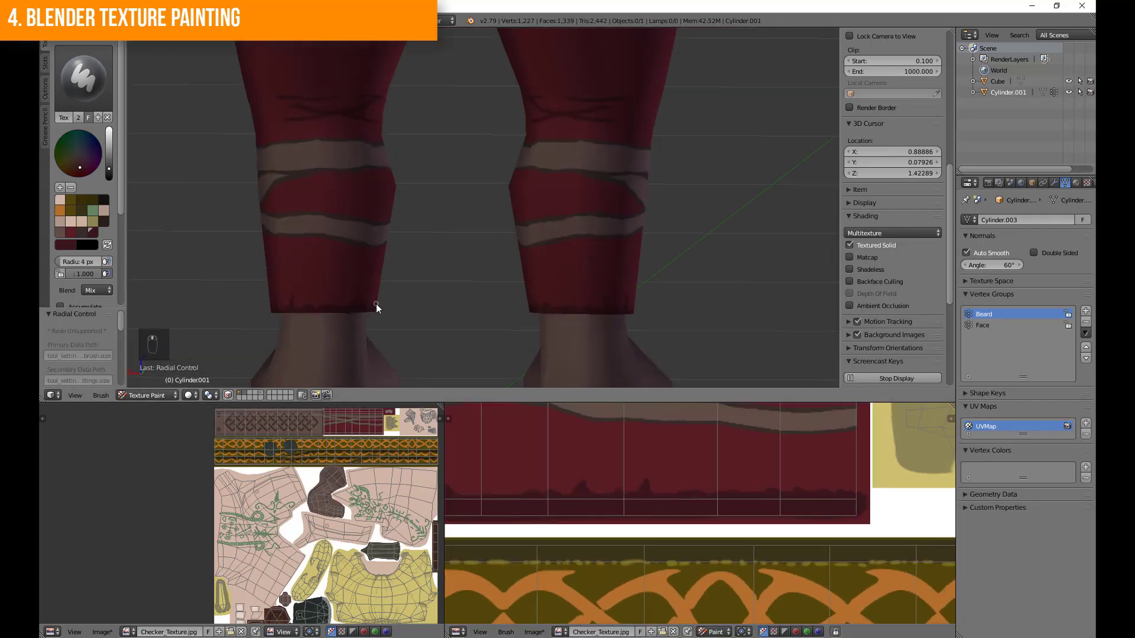
# Review the painted leggings on the character, and save both the Blender file and the painted texture image.
pyautogui.press('Tab')
pyautogui.press('Tab')
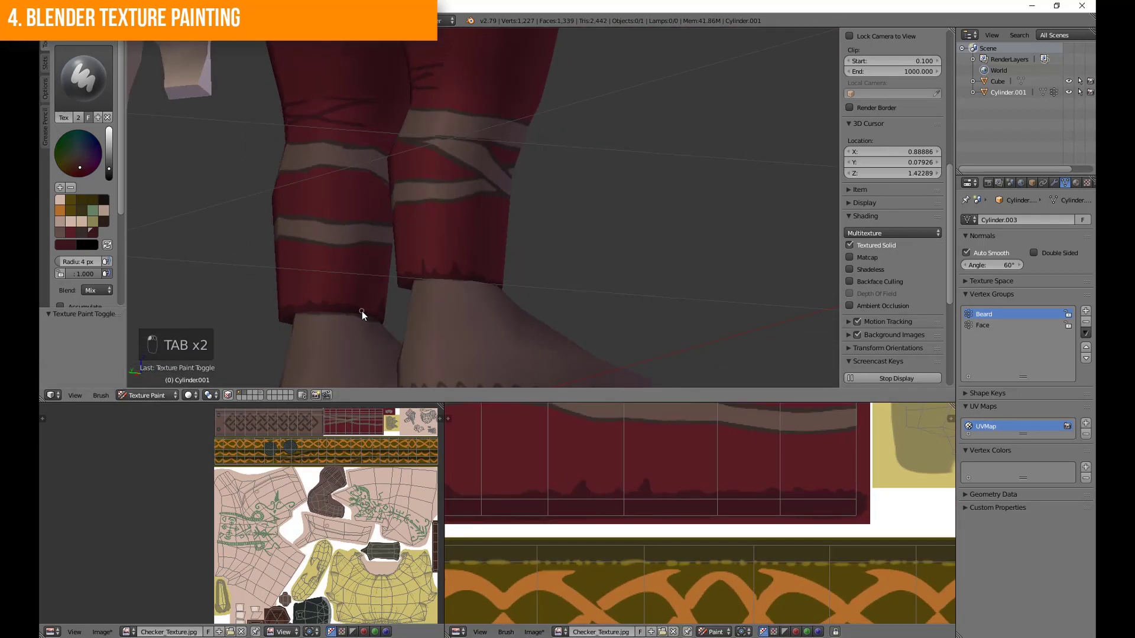
pyautogui.scroll(-4, 357, 310)
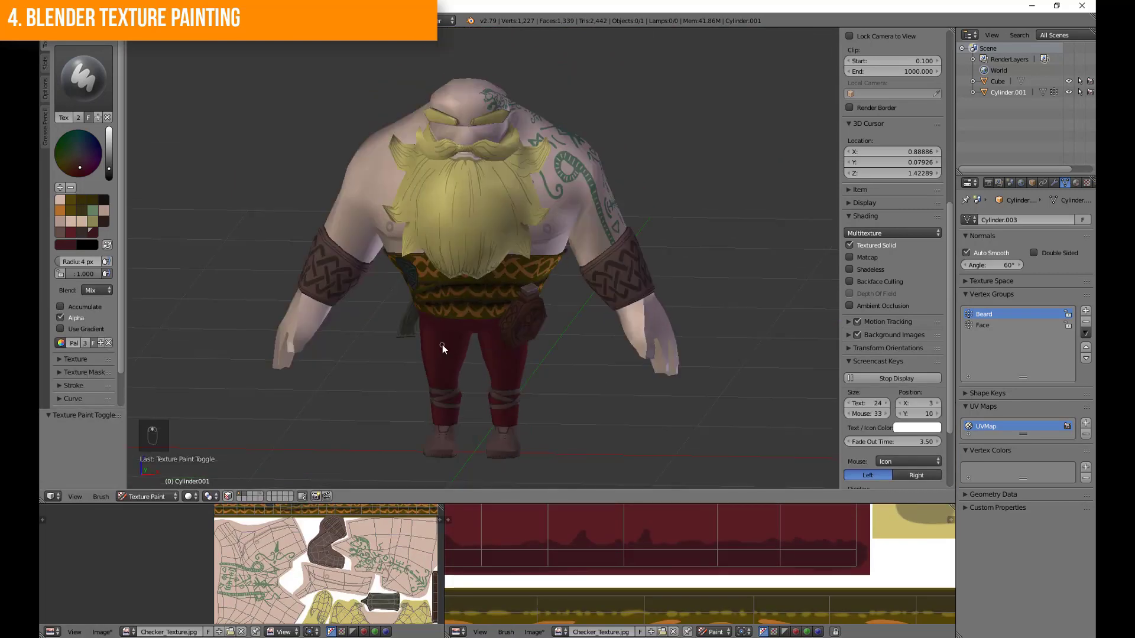
pyautogui.hotkey('ctrl', 's')
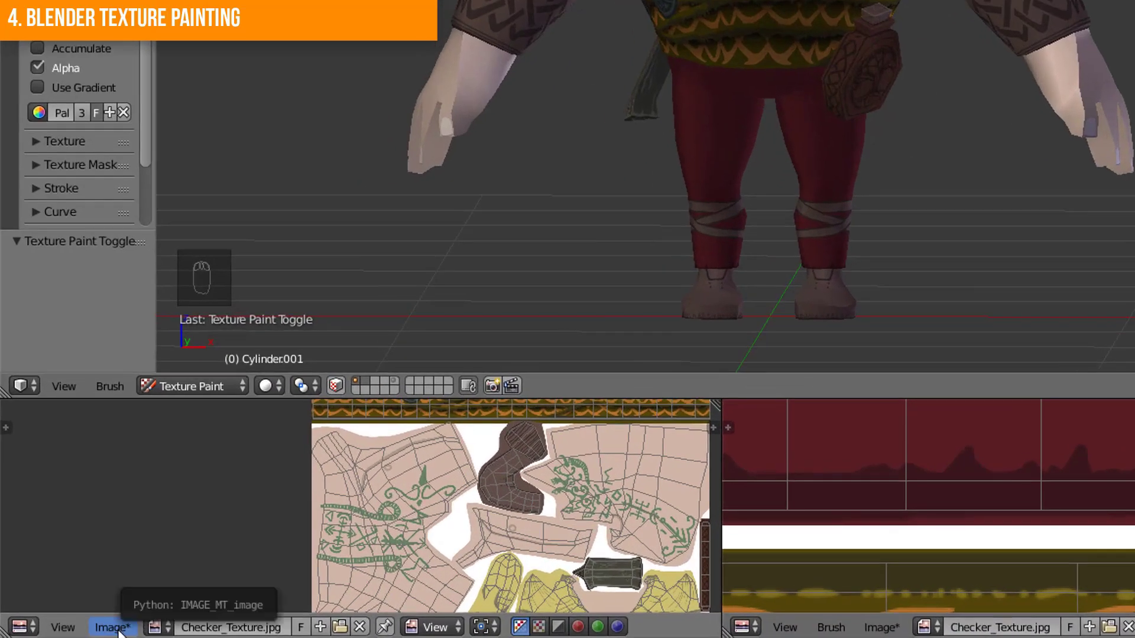
pyautogui.click(104, 632)
pyautogui.click(212, 485)
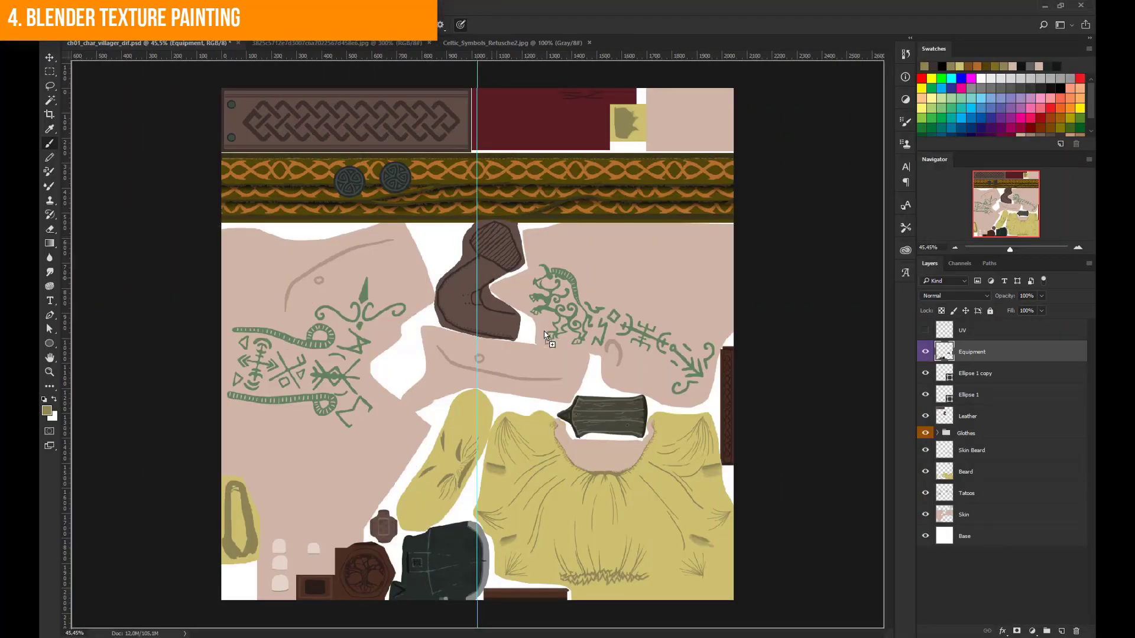
# Place the ch01_char_villager_dif texture above the Equipment layer in the Photoshop document and add a layer mask to it.
pyautogui.moveTo(548, 355); pyautogui.dragTo(560, 364)
pyautogui.press('Return')
pyautogui.press('b')
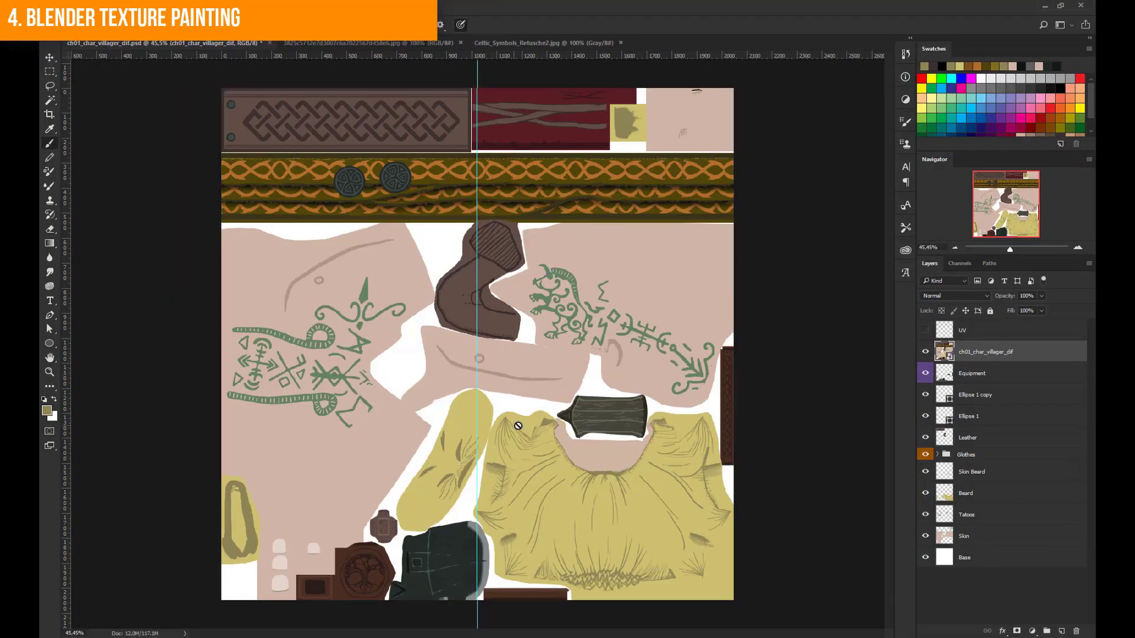
pyautogui.click(925, 354)
pyautogui.click(1017, 631)
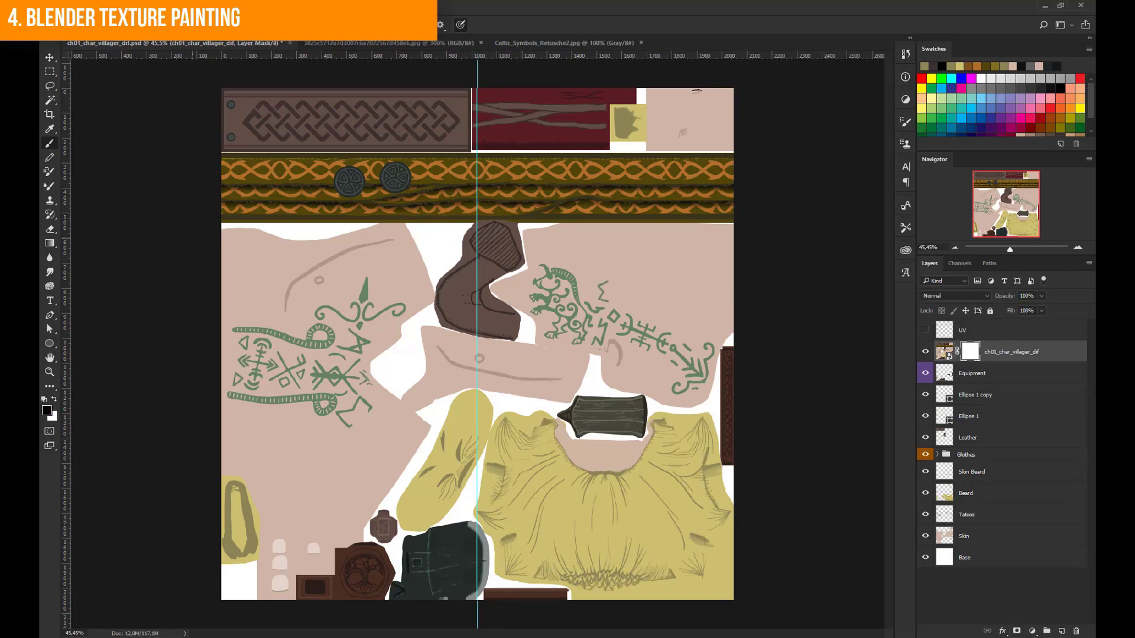
# Lasso regions of the texture and fill them on the layer mask to limit where the Blender-painted version shows.
pyautogui.press('l')
pyautogui.moveTo(507, 390); pyautogui.dragTo(402, 537)
pyautogui.moveTo(390, 621)
pyautogui.mouseDown()
pyautogui.moveTo(703, 340)
pyautogui.moveTo(588, 443)
pyautogui.mouseUp()
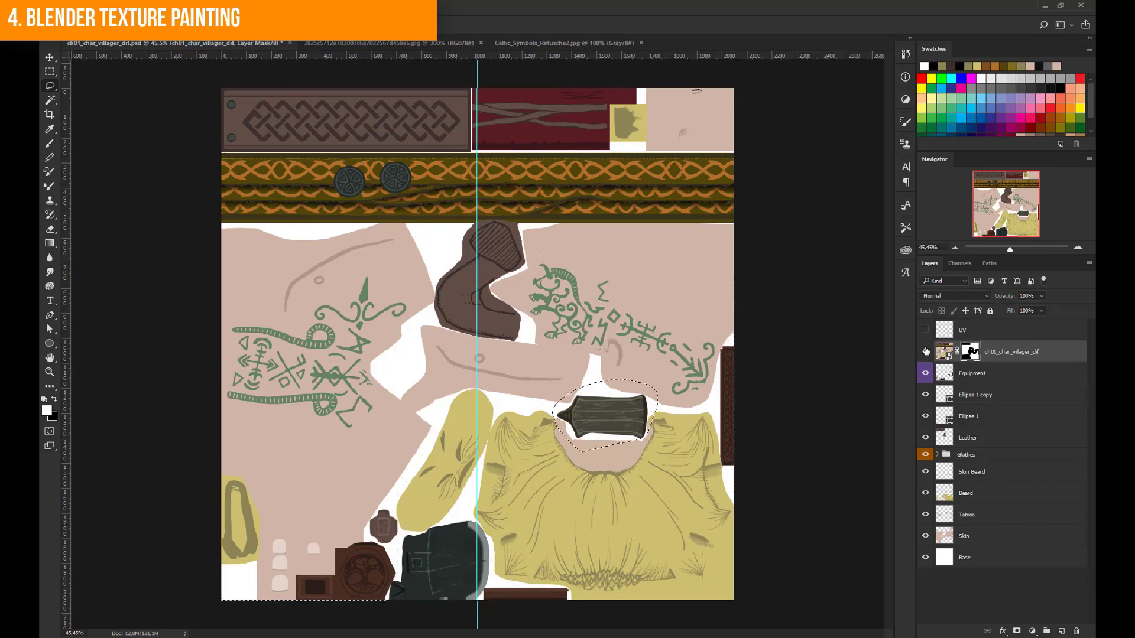
pyautogui.moveTo(407, 350); pyautogui.dragTo(338, 286)
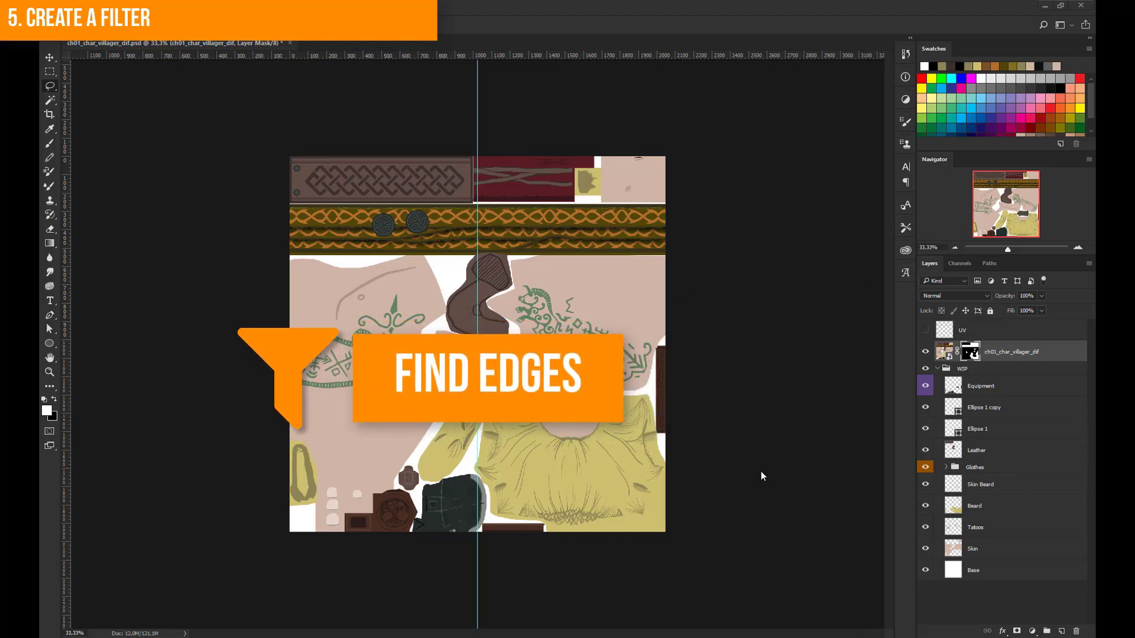
# Collapse the WIP group, duplicate it together with the masked ch01_char_villager_dif layer, and merge the copies into one layer.
pyautogui.click(938, 369)
pyautogui.click(973, 369)
pyautogui.keyDown('shift'); pyautogui.click(984, 358); pyautogui.keyUp('shift')
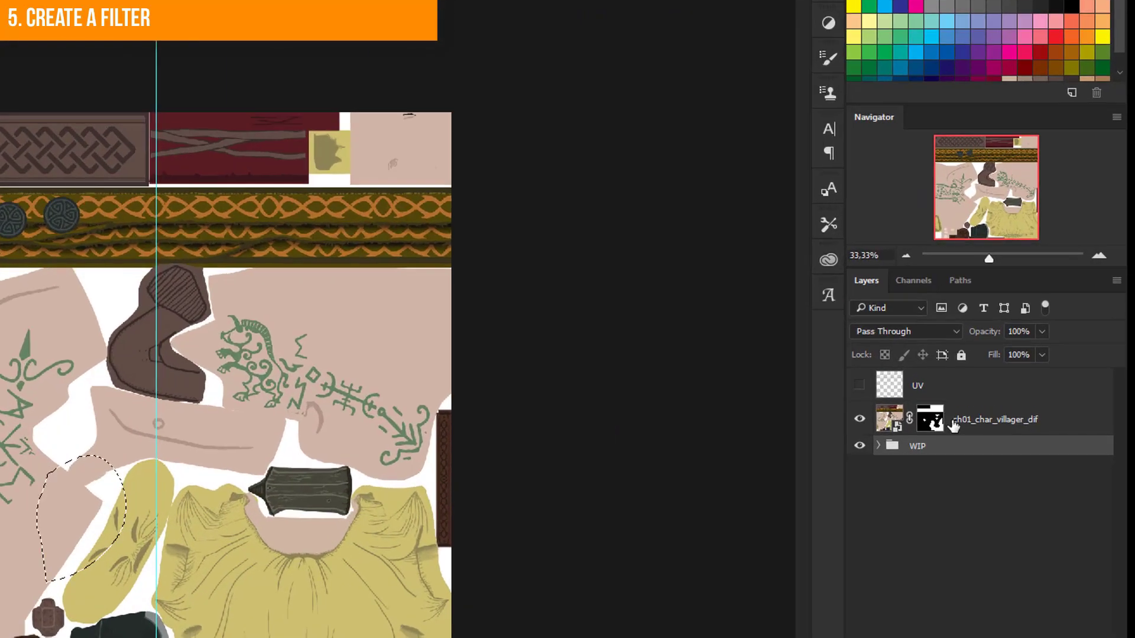
pyautogui.hotkey('ctrl', 'j')
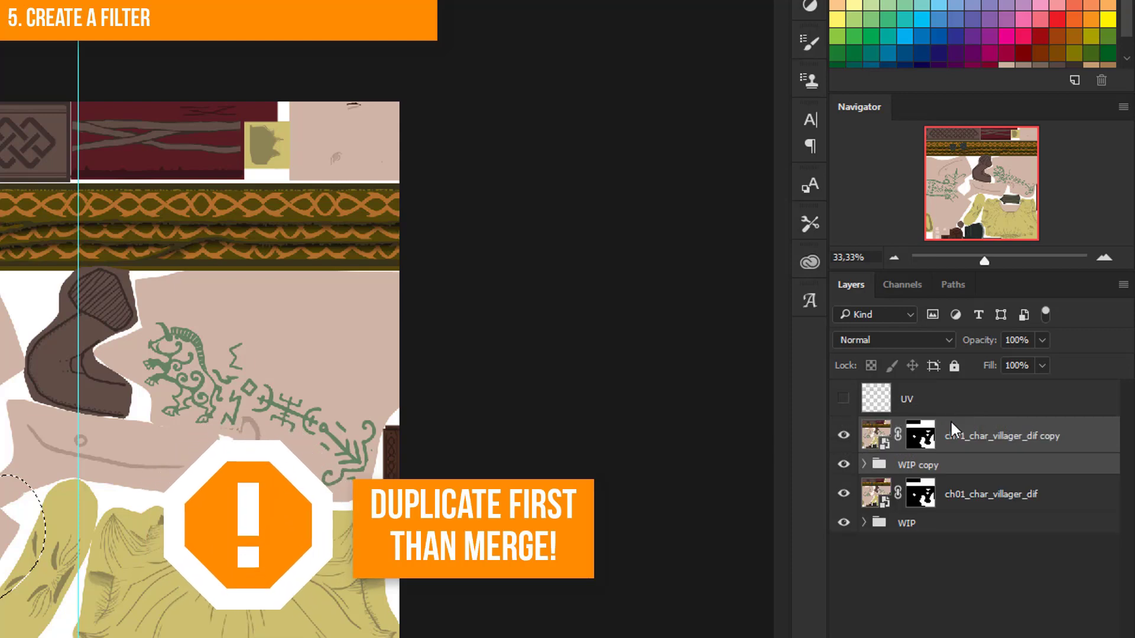
pyautogui.hotkey('ctrl', 'e')
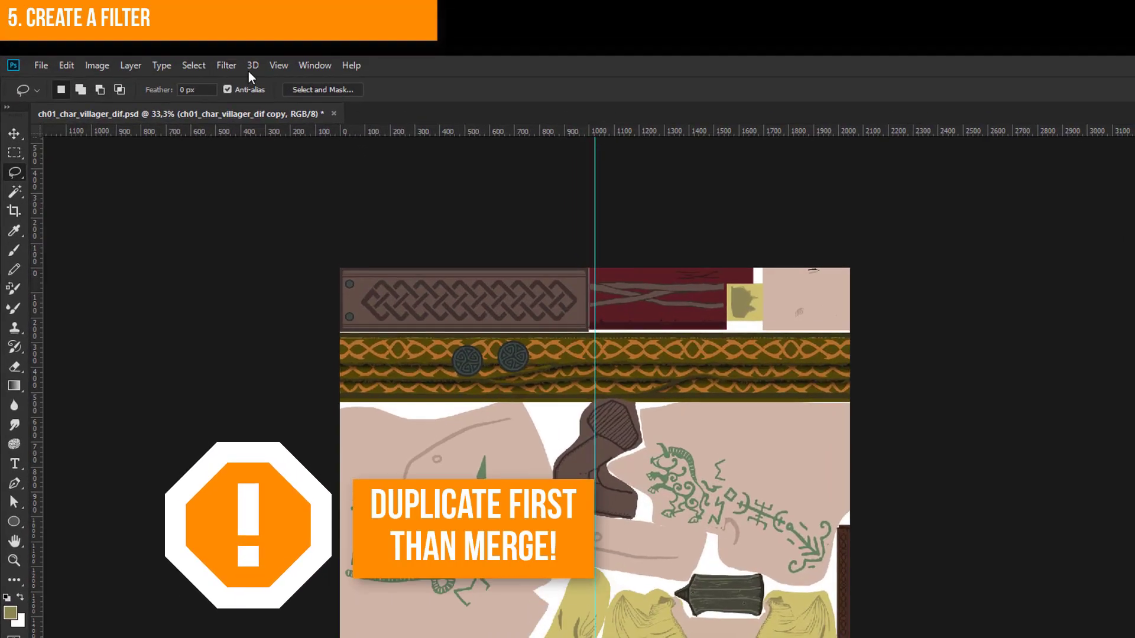
# Apply the Find Edges stylize filter to the merged texture copy.
pyautogui.click(228, 66)
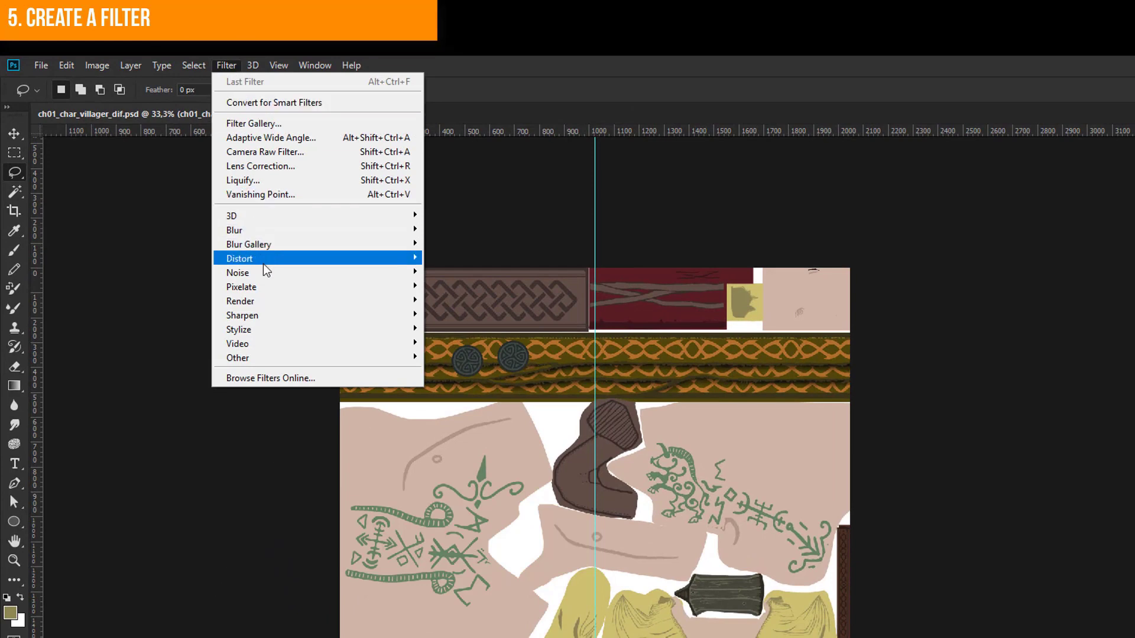
pyautogui.moveTo(288, 326)
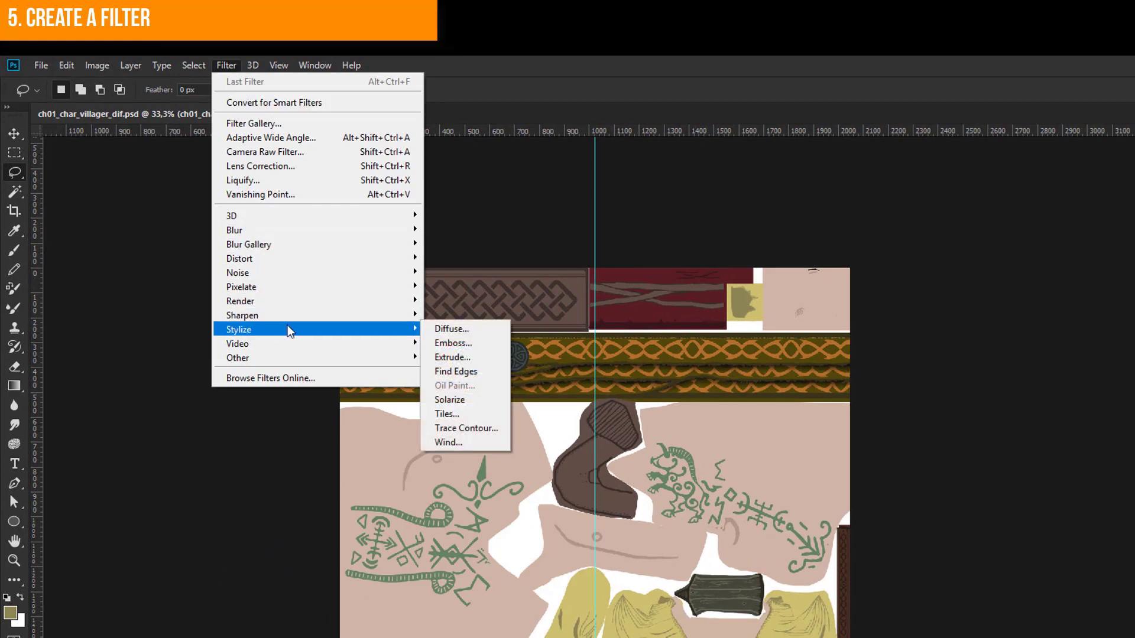
pyautogui.click(479, 373)
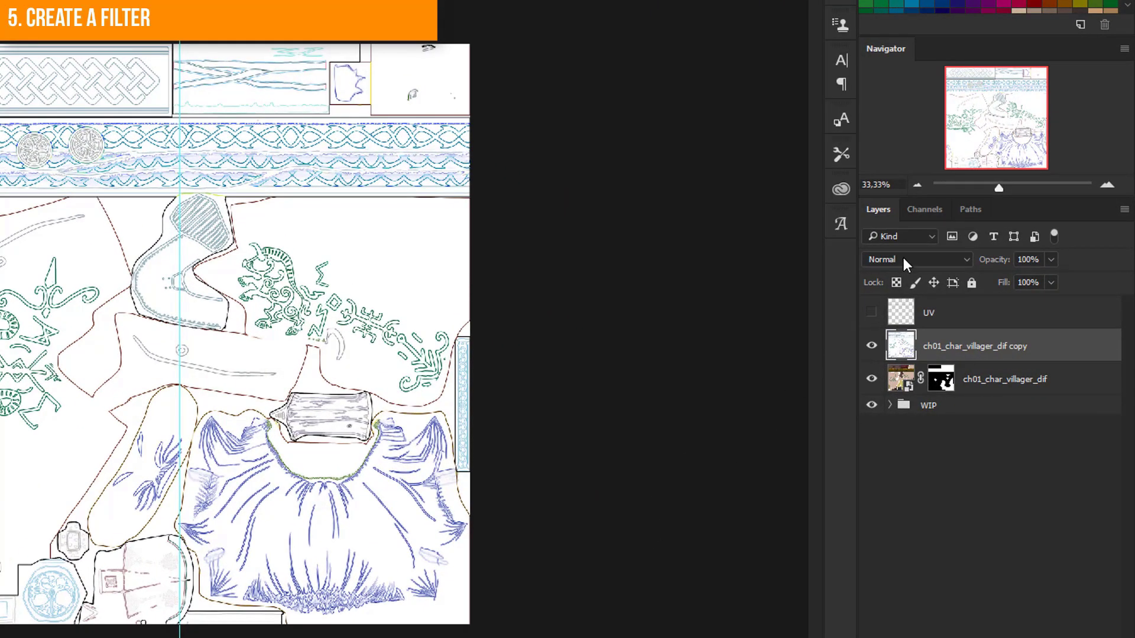
# Set the edge layer's blend mode to Multiply and its opacity to 45%.
pyautogui.click(906, 260)
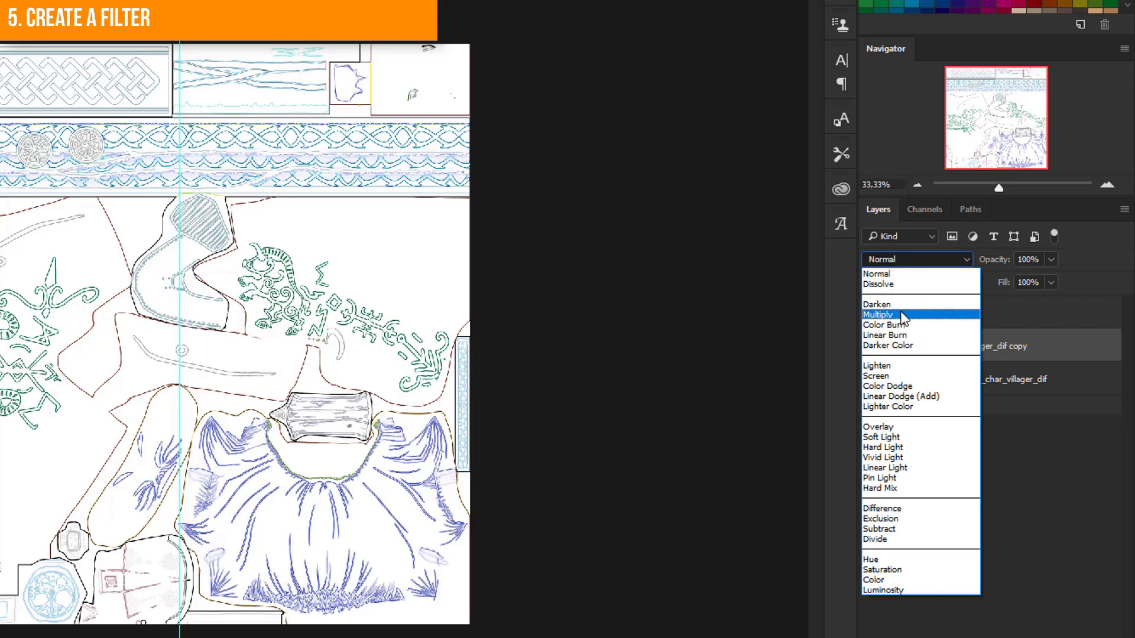
pyautogui.click(903, 315)
pyautogui.click(1051, 261)
pyautogui.moveTo(1045, 276); pyautogui.dragTo(1009, 278)
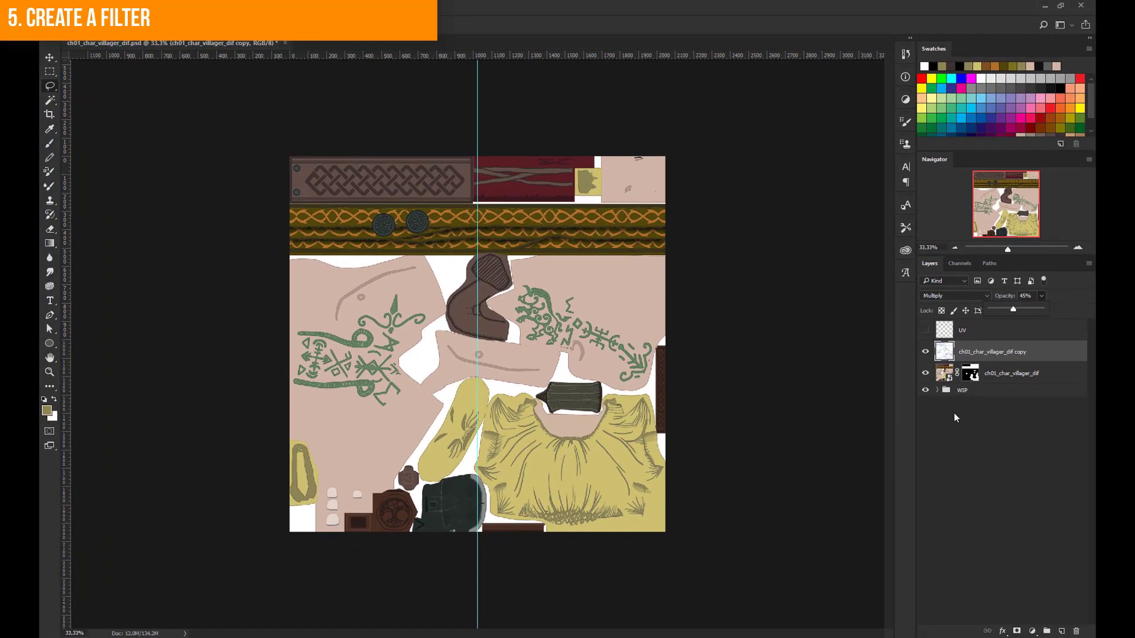
# Set the foreground colour to white (ffffff) and activate the Brush tool on the edge layer.
pyautogui.click(981, 354)
pyautogui.click(51, 412)
pyautogui.click(623, 321)
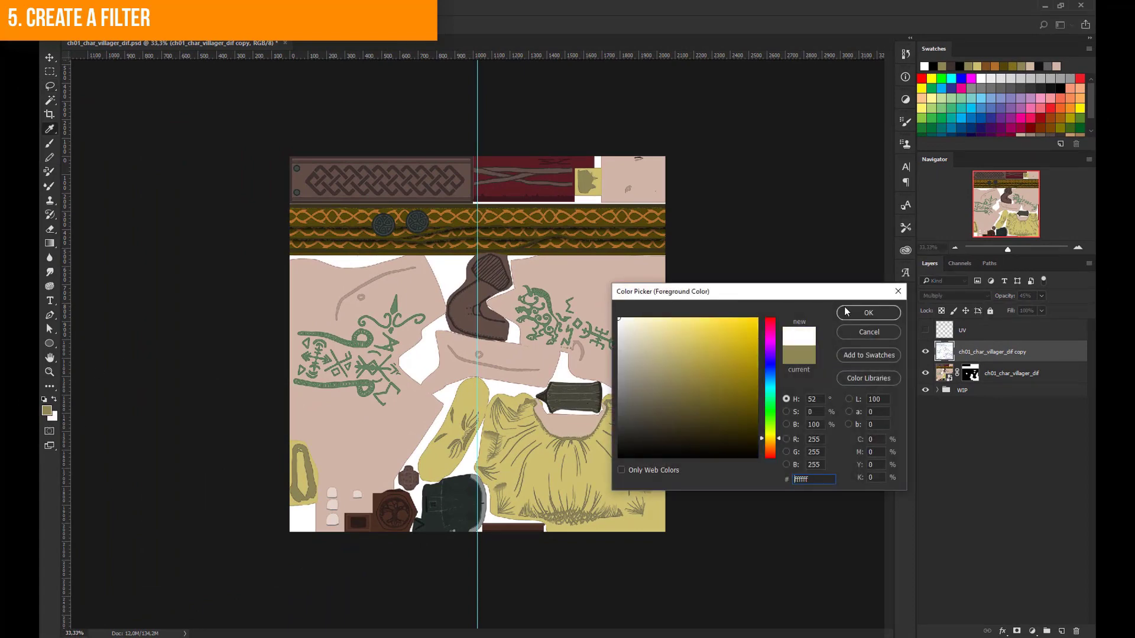
pyautogui.click(865, 314)
pyautogui.press('b')
pyautogui.hotkey('ctrl', '0')
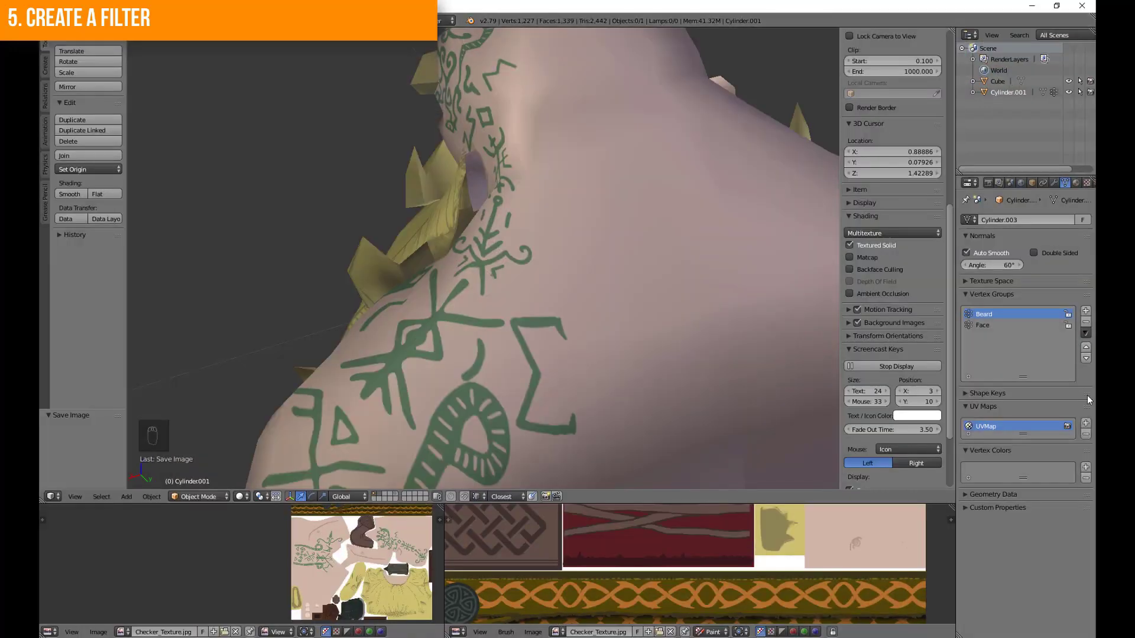
# Switch to Blender and reload the character's texture image from disk.
pyautogui.click(1088, 183)
pyautogui.click(1076, 506)
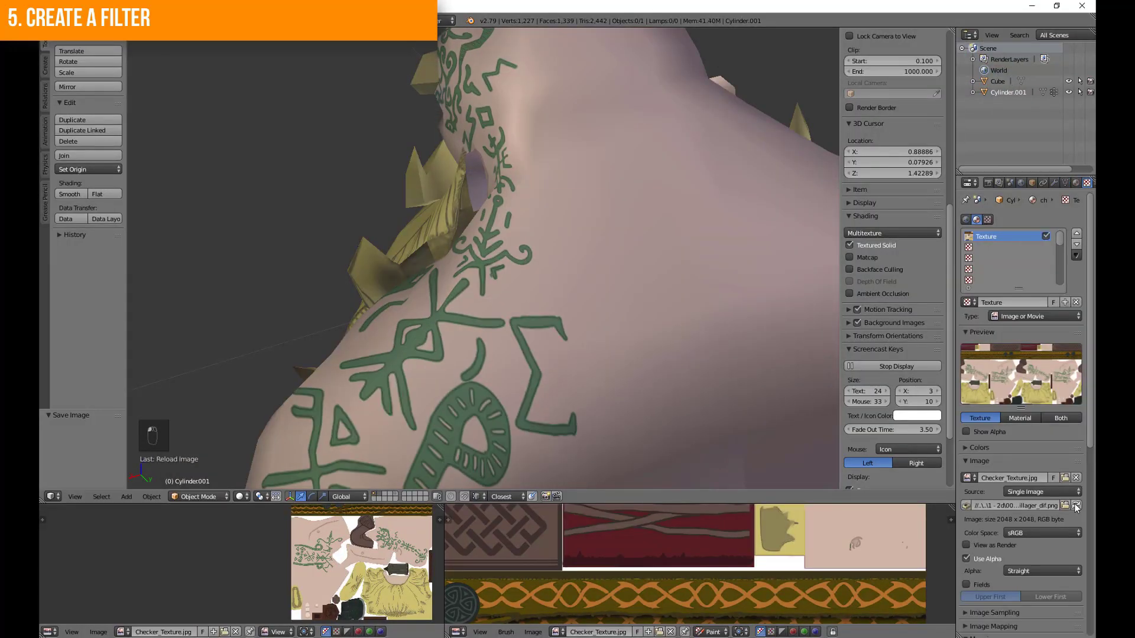
# Inspect the reloaded texture on the character's head, beard and upper body from the front.
pyautogui.scroll(-6, 434, 327)
pyautogui.moveTo(434, 328)
pyautogui.mouseDown()
pyautogui.moveTo(527, 286)
pyautogui.moveTo(532, 302)
pyautogui.moveTo(421, 329)
pyautogui.mouseUp()
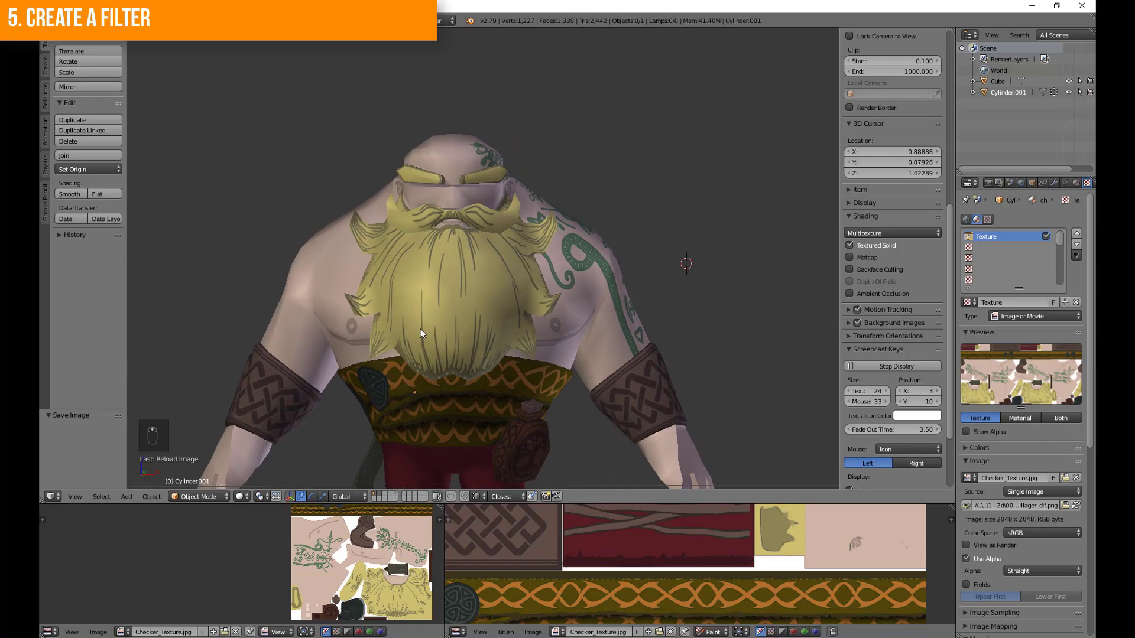